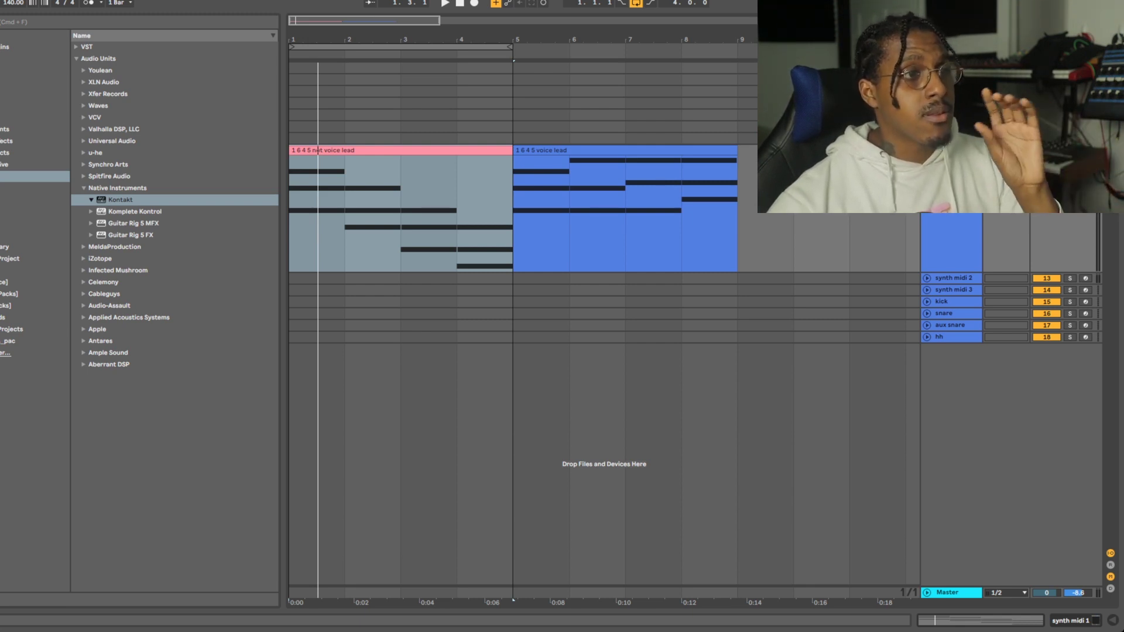
Show the notes of the "1 6 4 5 not voice lead" clip and play the progression back
key("shift+Tab")
key("space")
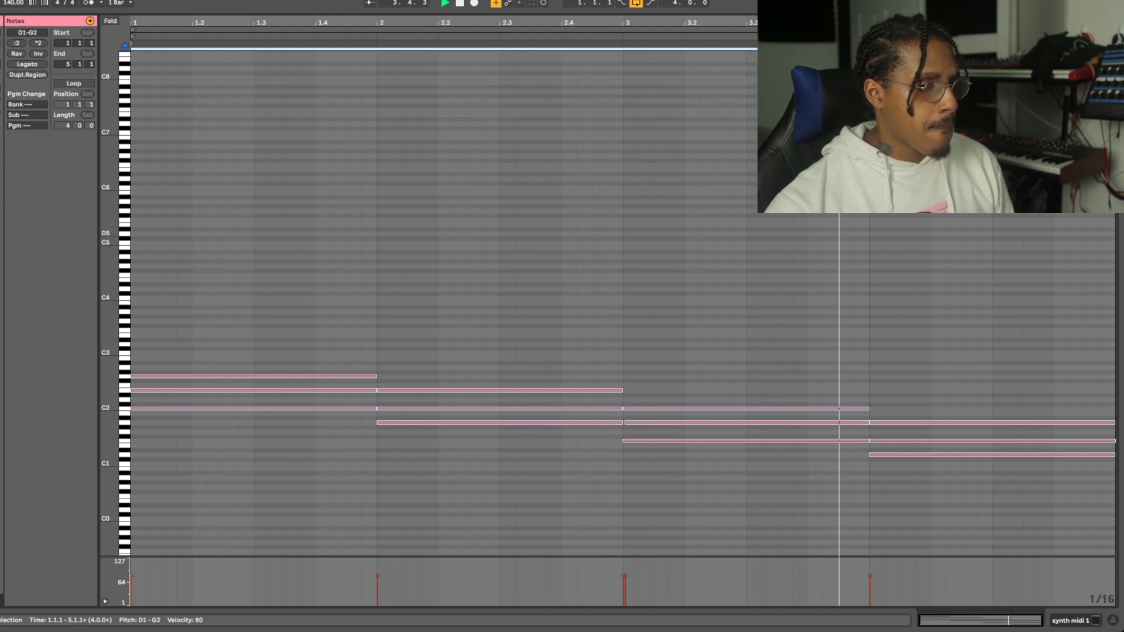
key("space")
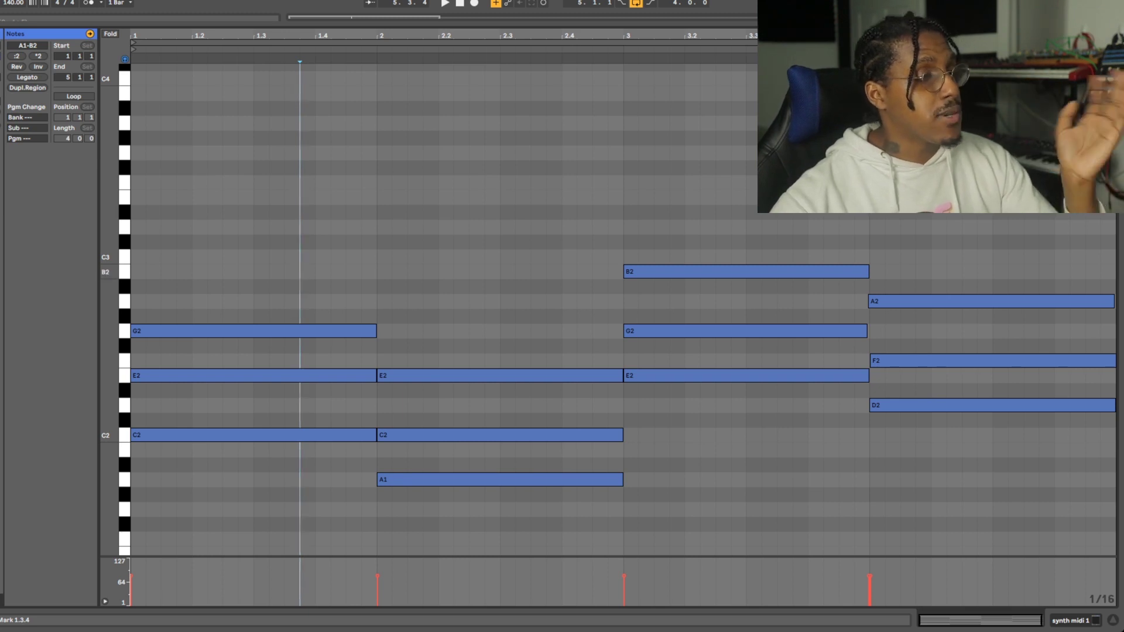
Examine the chords of the four-bar progression by marking the notes of each chord in turn
mouse_move(302, 270)
left_mouse_down()
mouse_move(464, 443)
mouse_move(464, 510)
left_mouse_up()
left_click(638, 198)
left_click_drag(514, 175, 632, 485)
left_click_drag(737, 168, 913, 464)
left_click(315, 228)
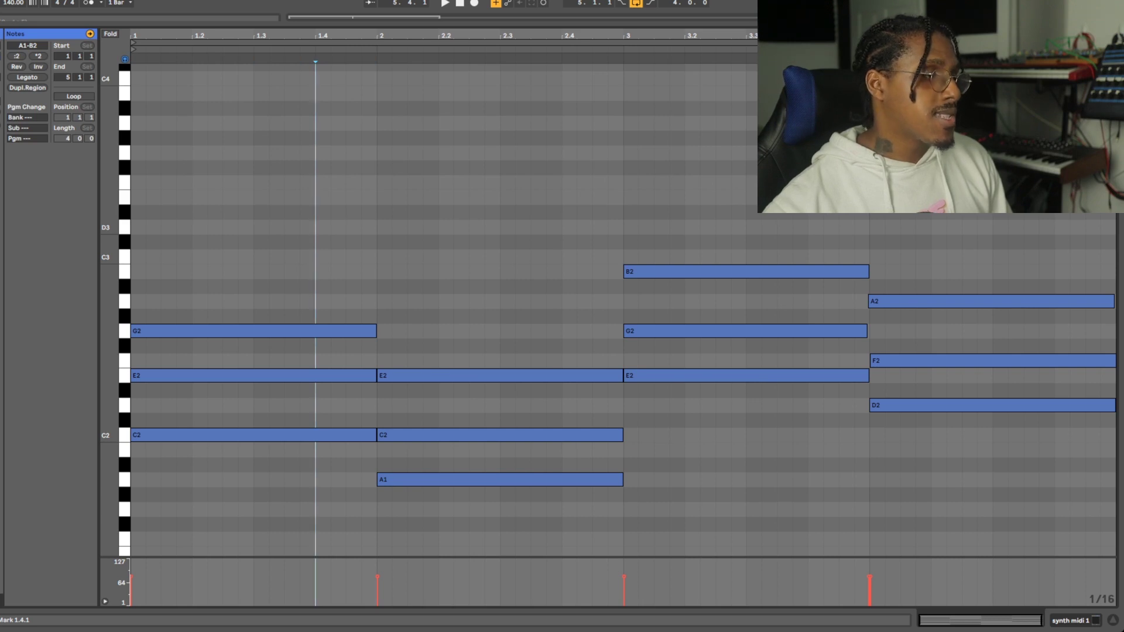
left_click_drag(213, 220, 423, 519)
left_click(408, 522)
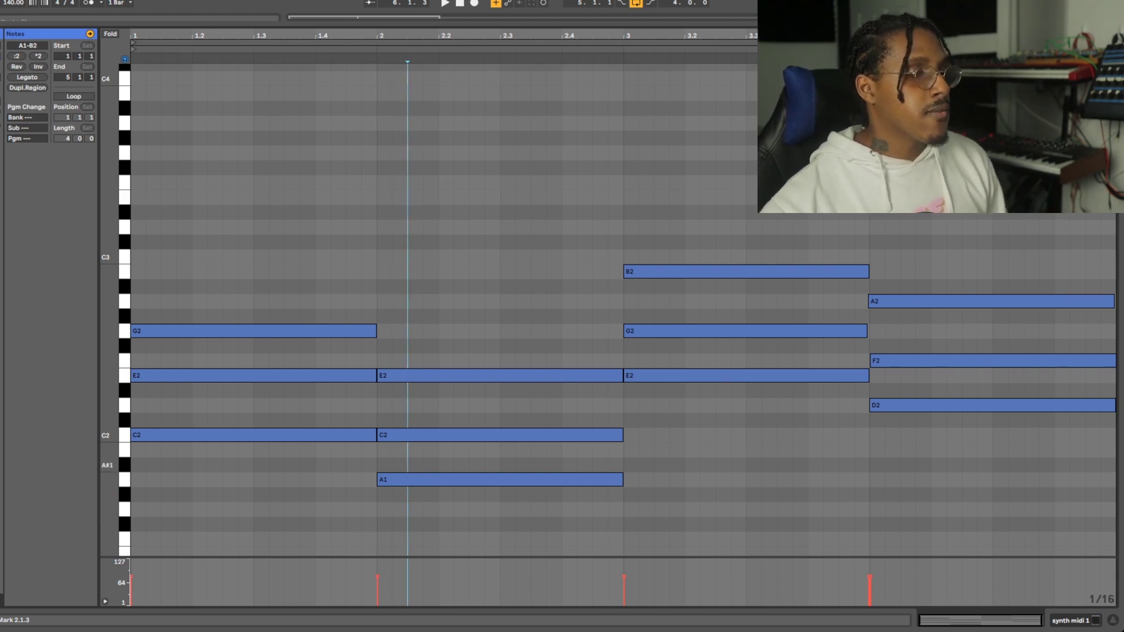
Compare the lowest notes of the first two chords, C2 and A1, and audition the piano keys between them
left_click(254, 435)
left_click(499, 480)
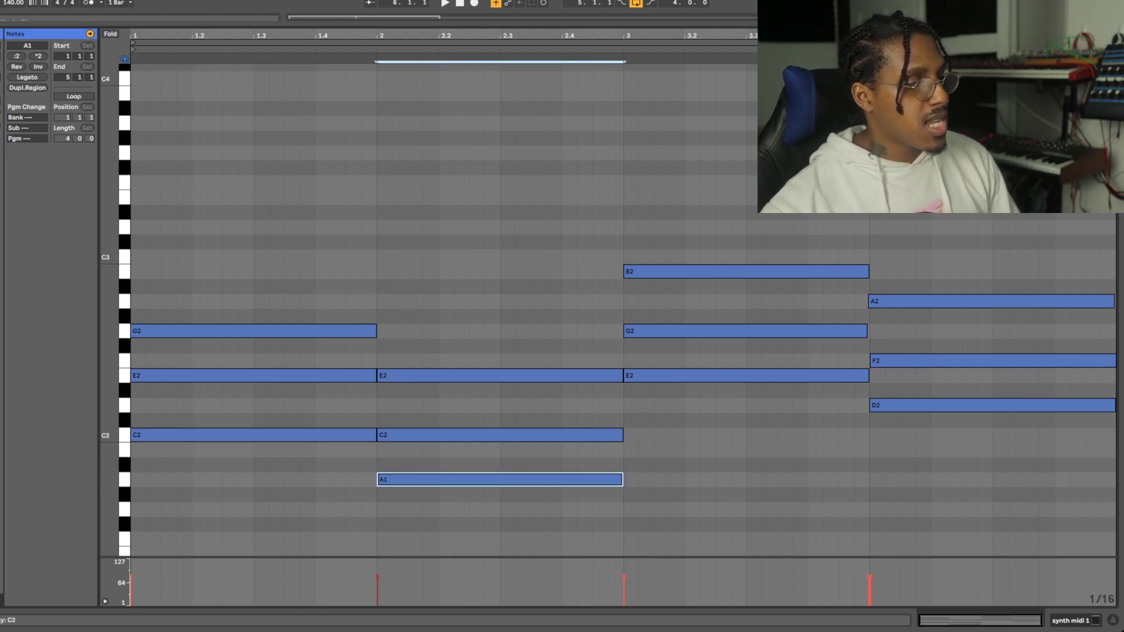
left_click(124, 435)
left_click(124, 465)
left_click(124, 479)
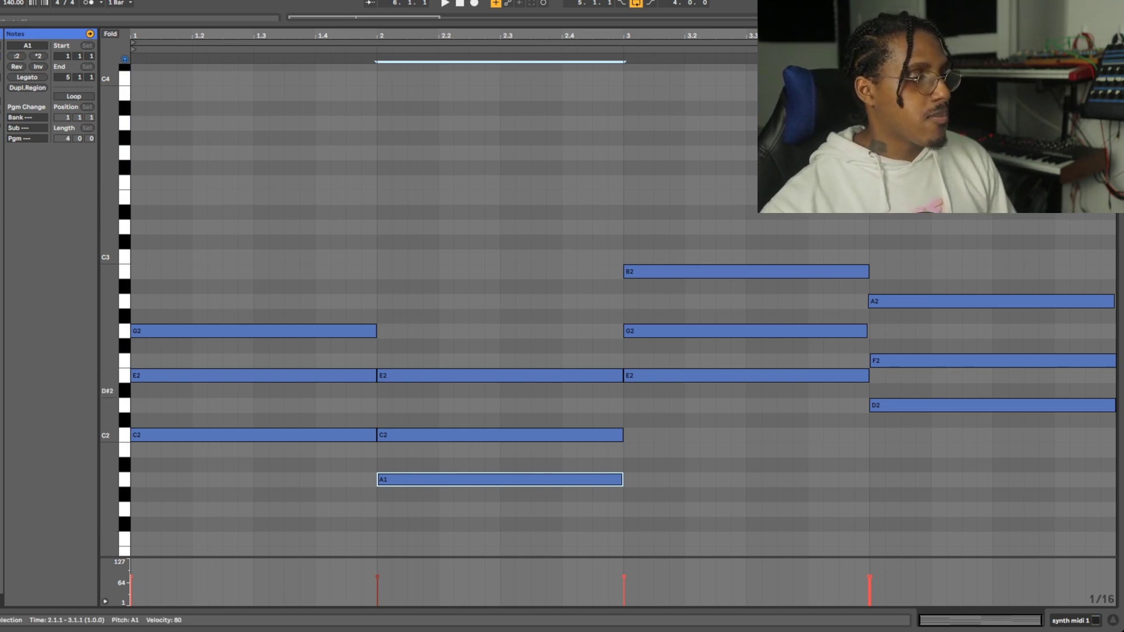
left_click(470, 335)
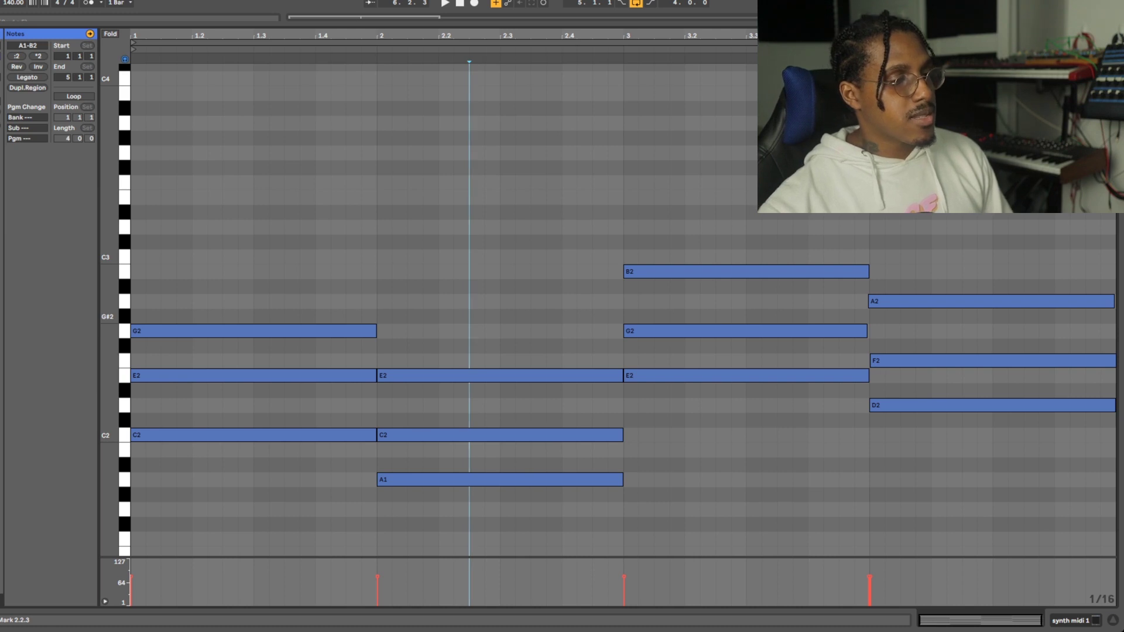
Try the whole second chord one octave higher and return it to its original octave
left_click_drag(469, 317, 515, 486)
key("shift+Up")
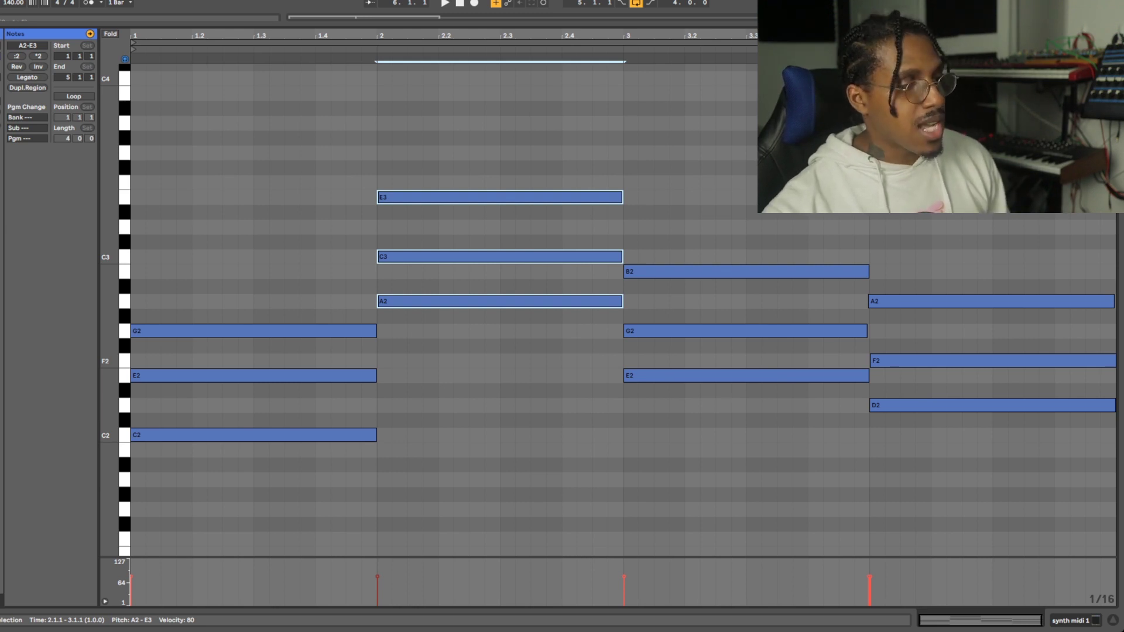
key("shift+Down")
left_click(361, 466)
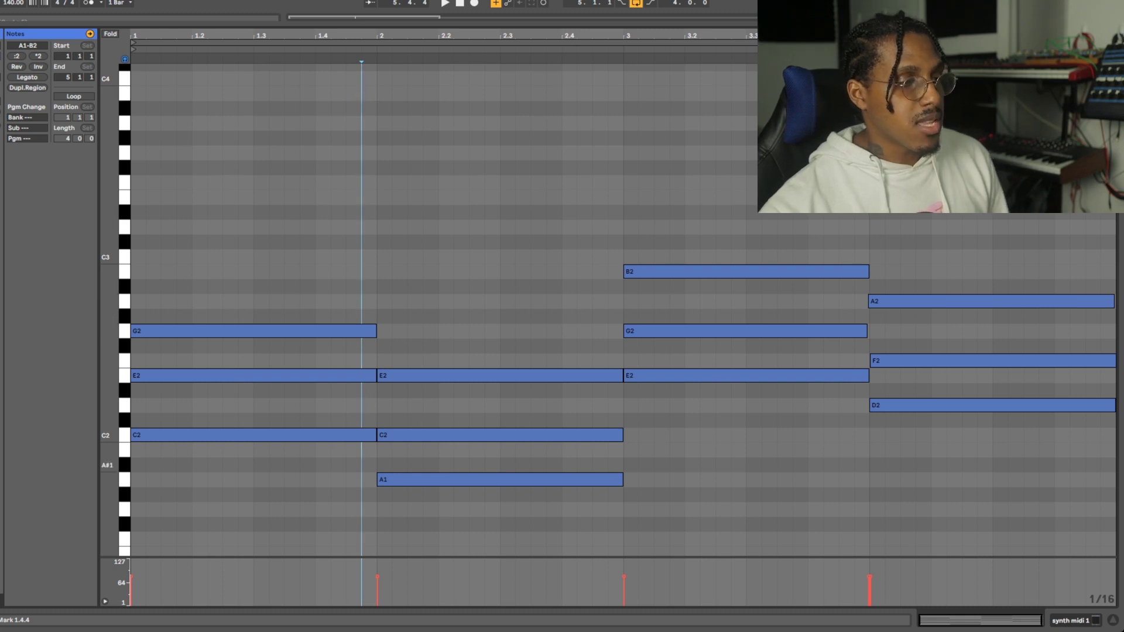
Try raising only the second chord's lowest note by an octave to A2, and return it to A1
left_click(499, 479)
key("shift+Up")
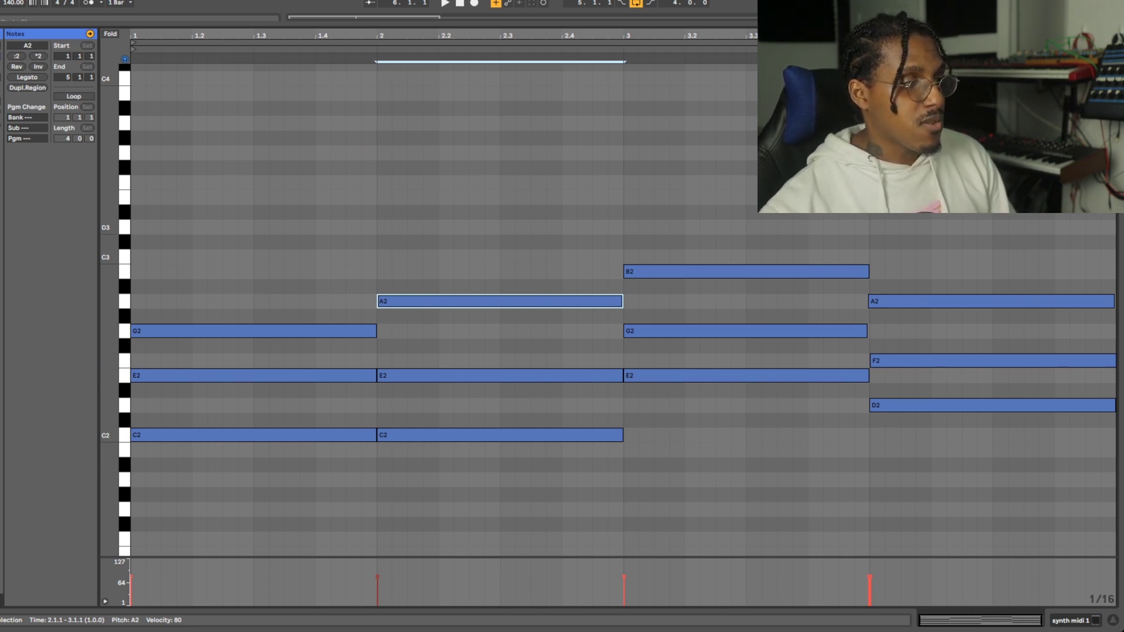
left_click_drag(285, 242, 284, 465)
left_click_drag(499, 242, 500, 465)
left_click(499, 301)
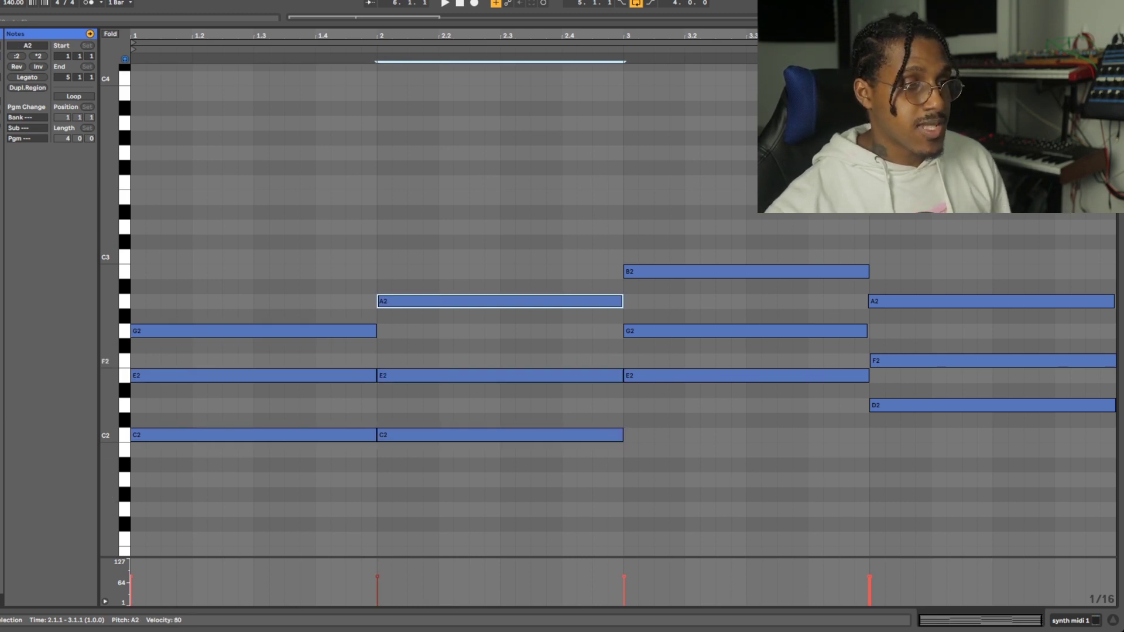
left_click(746, 375)
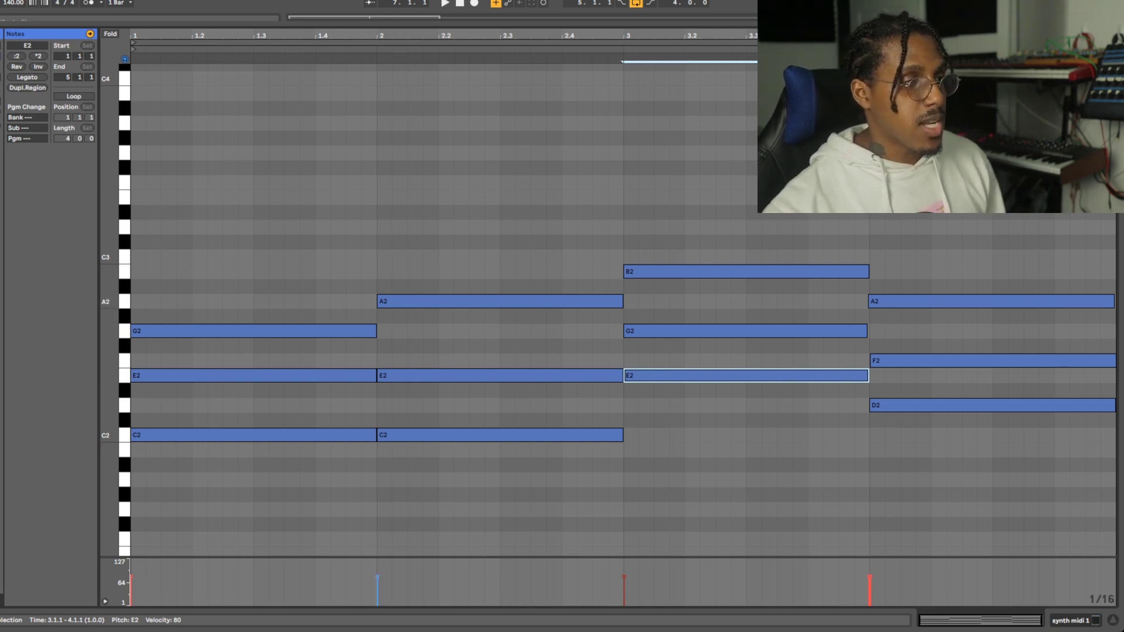
left_click(500, 301)
key("shift+Down")
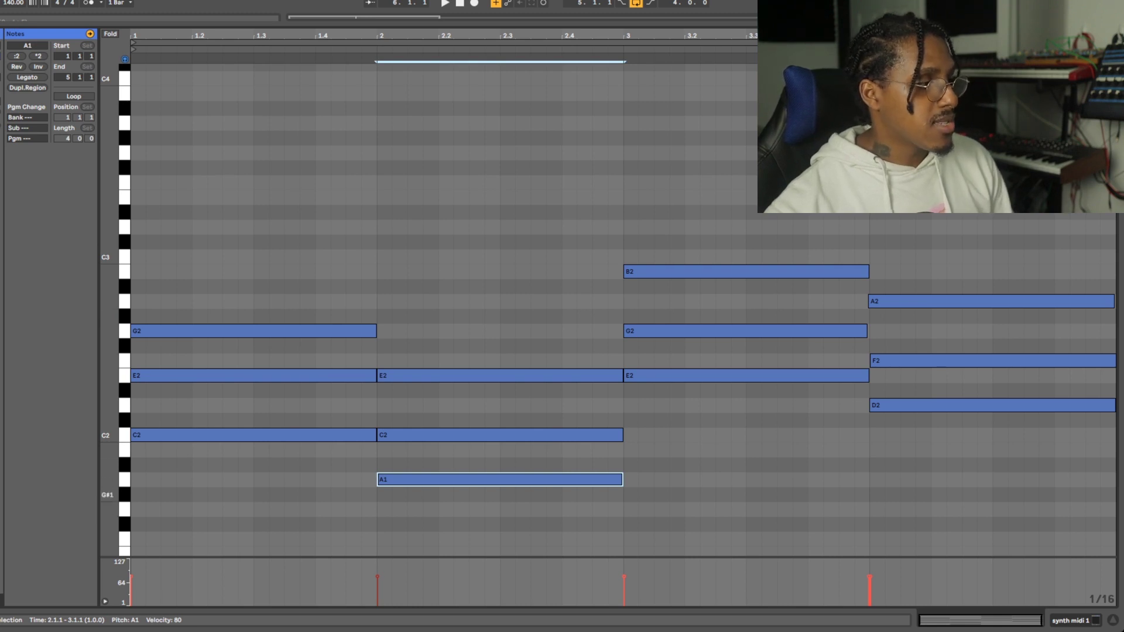
Audition the piano keys from B1 up through C2 and D2 to E2
left_click(125, 450)
left_click(124, 435)
left_click(124, 405)
left_click(125, 376)
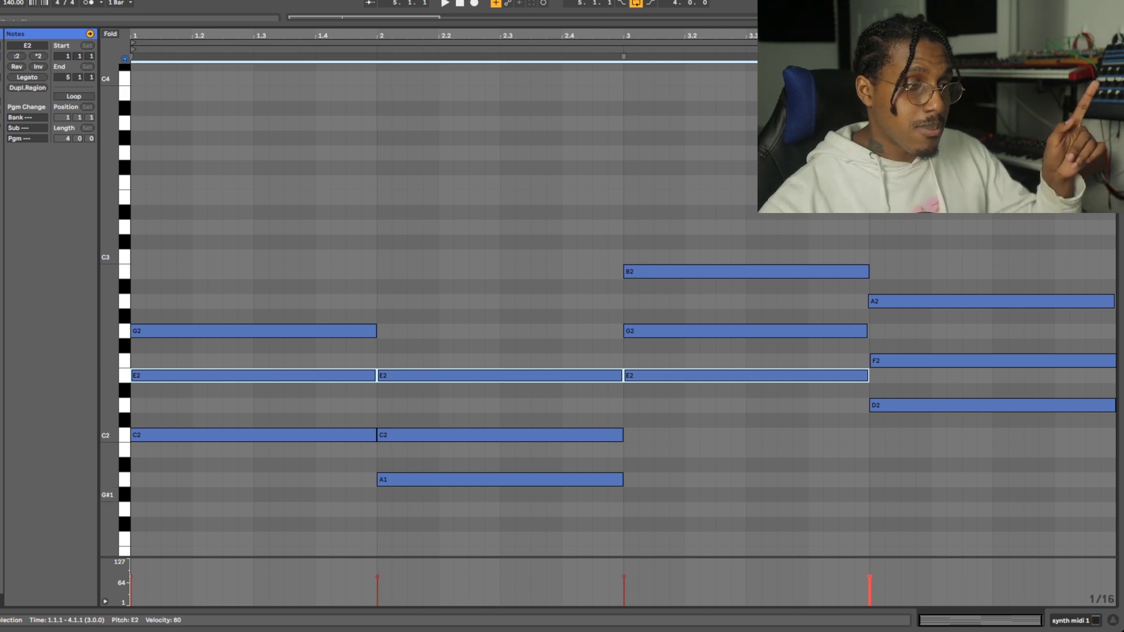
Raise the second chord's A1 by an octave to A2 and lower the third chord's B2 to B1
left_click(499, 480)
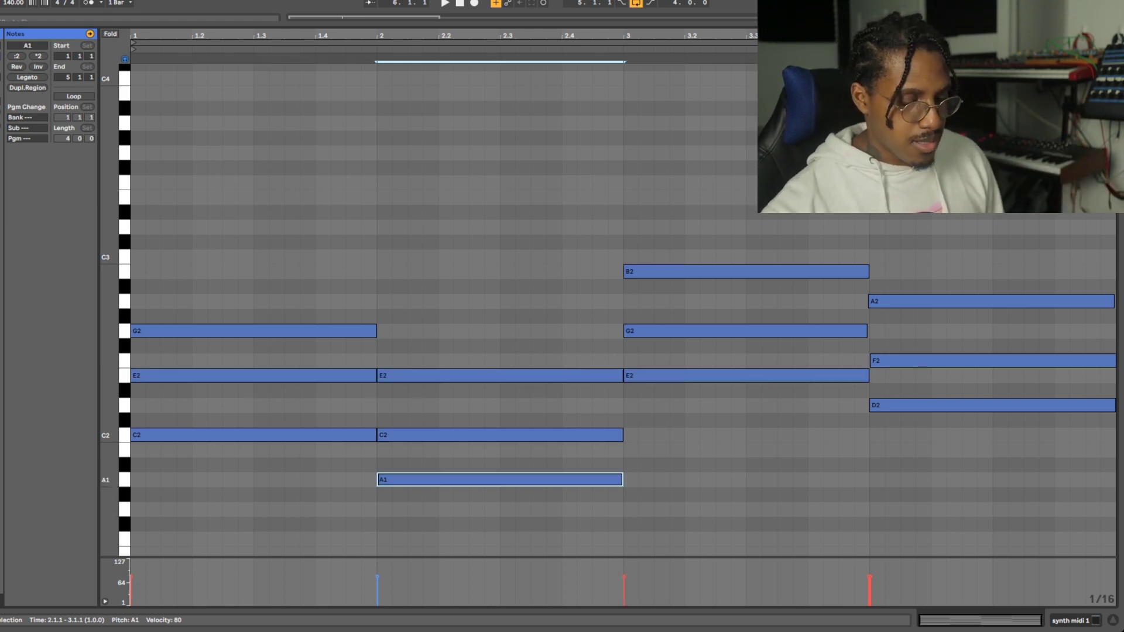
key("shift+Up")
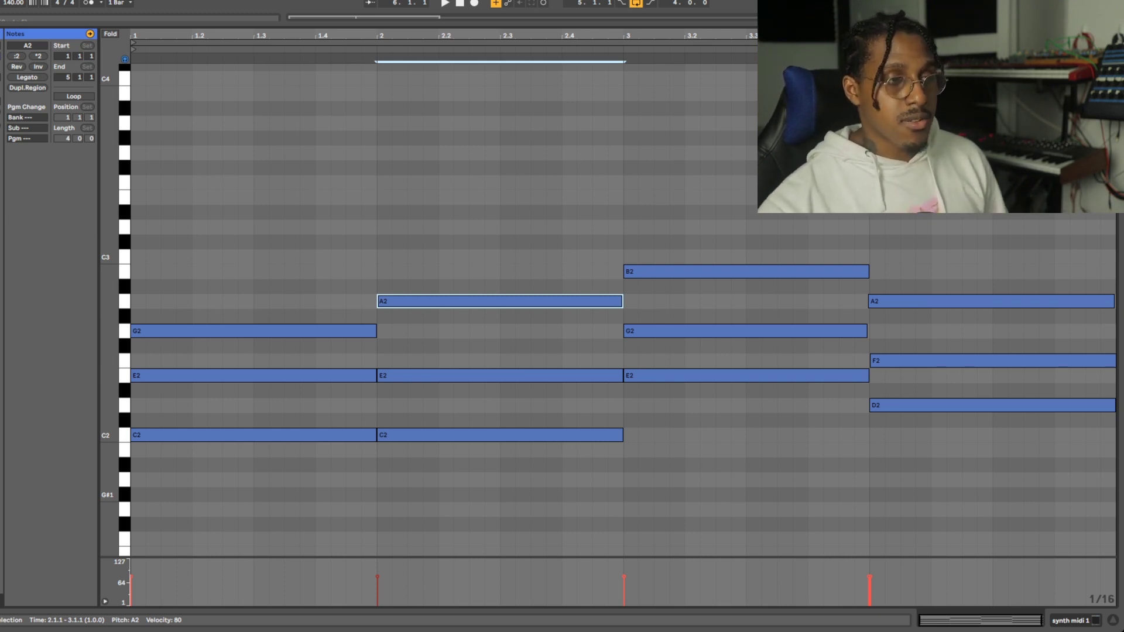
left_click(500, 375)
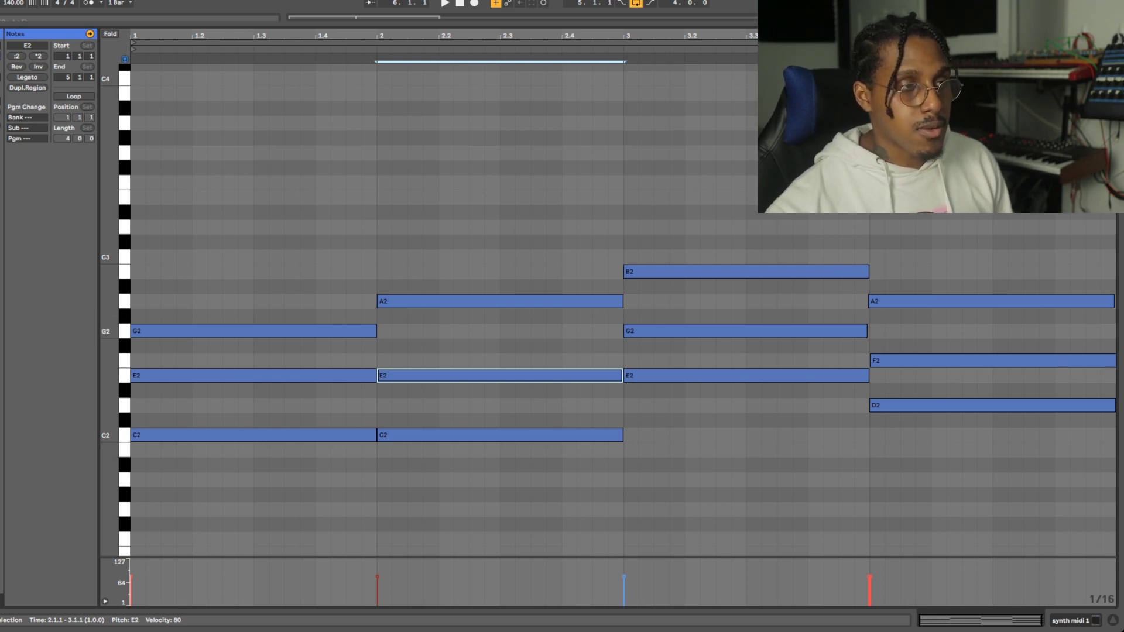
left_click(746, 272)
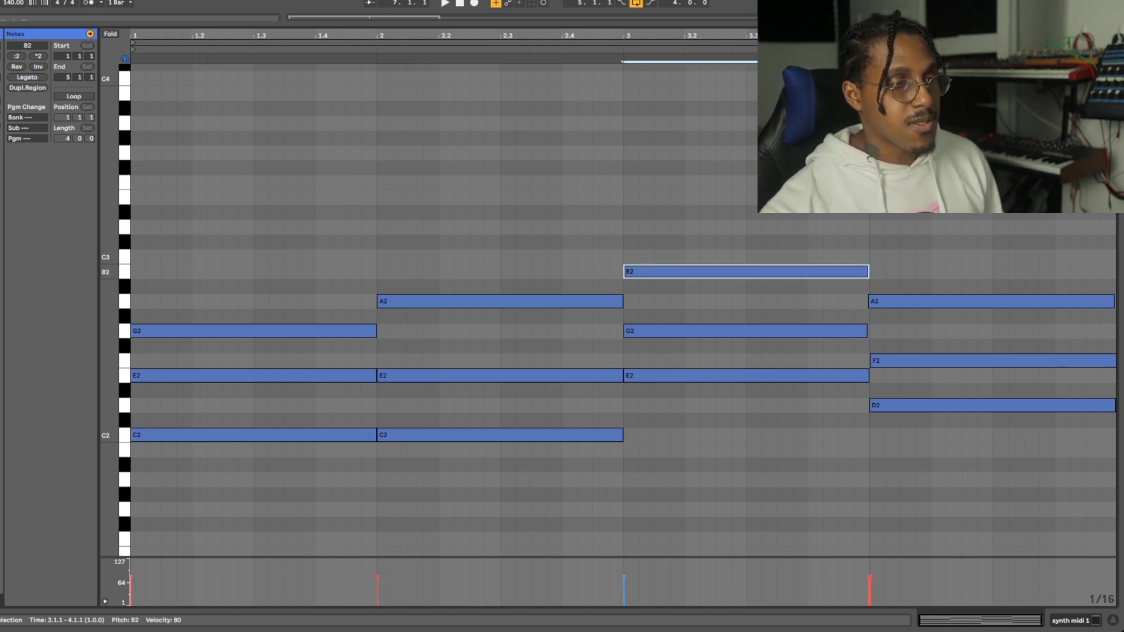
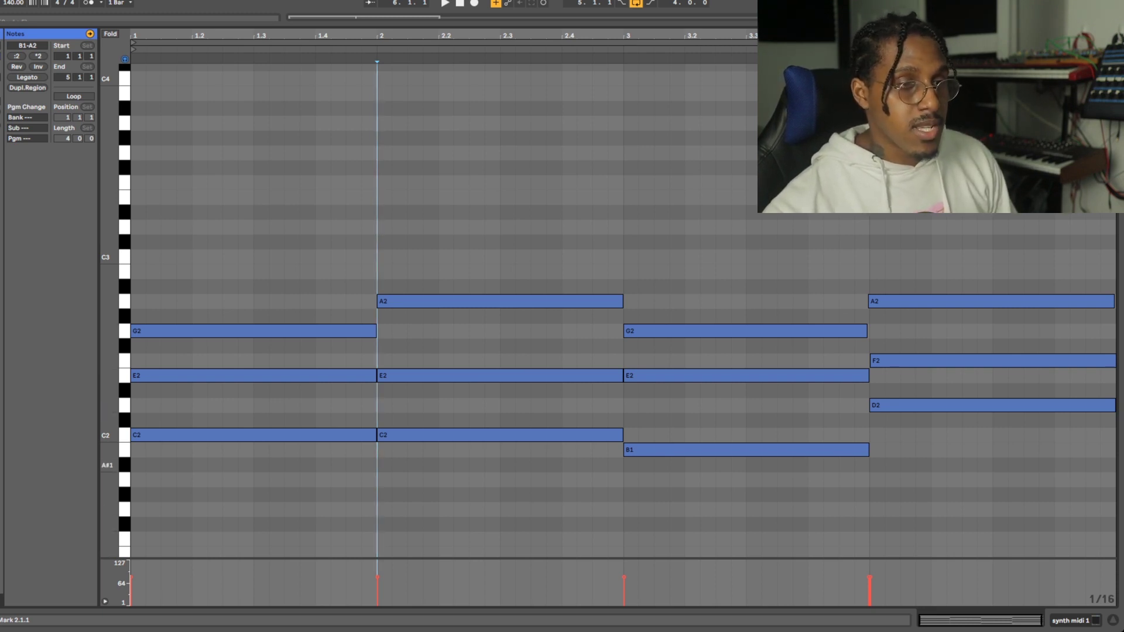
Replace the fourth chord with a copy of the third chord lowered two semitones, and delete the leftover A2 note
left_click_drag(793, 286, 761, 554)
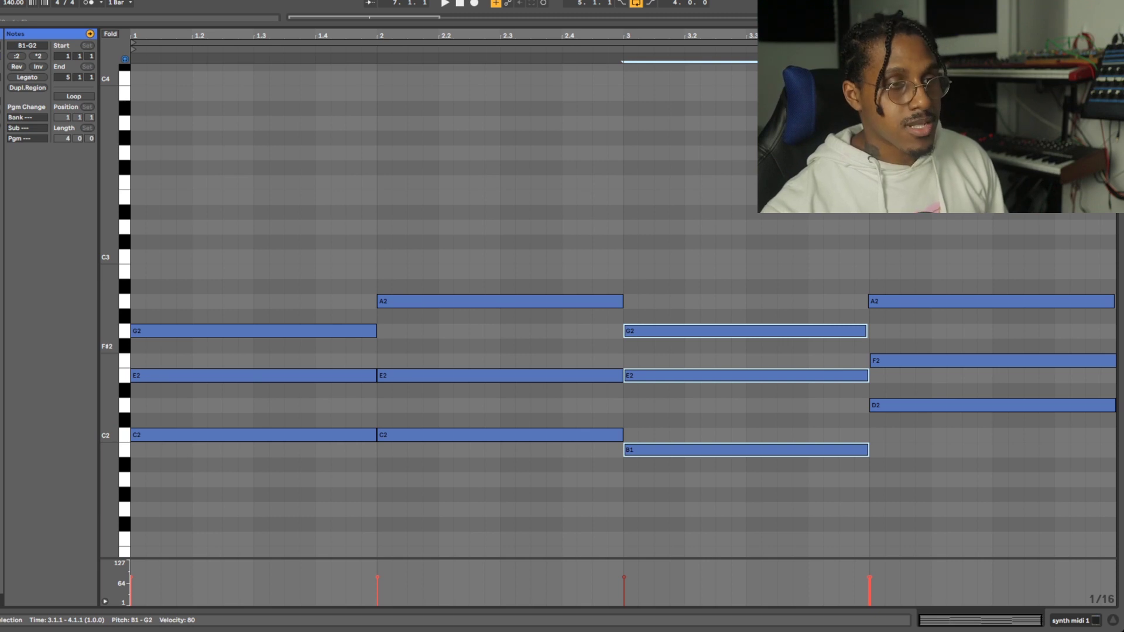
key("ctrl+d")
key("Down")
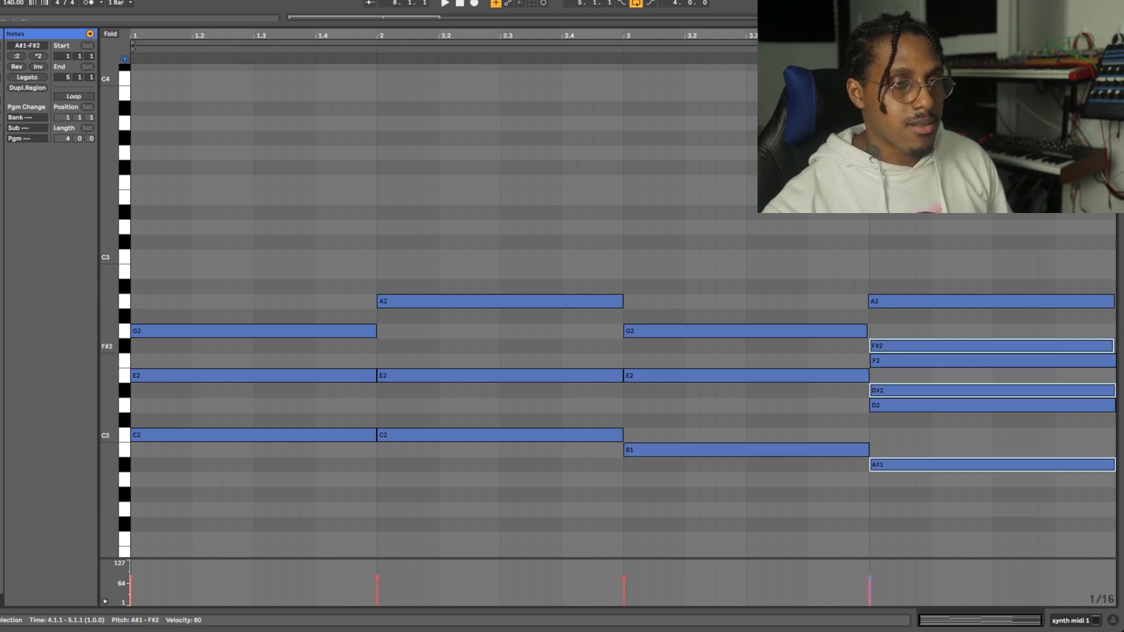
key("Down")
left_click(991, 301)
key("Delete")
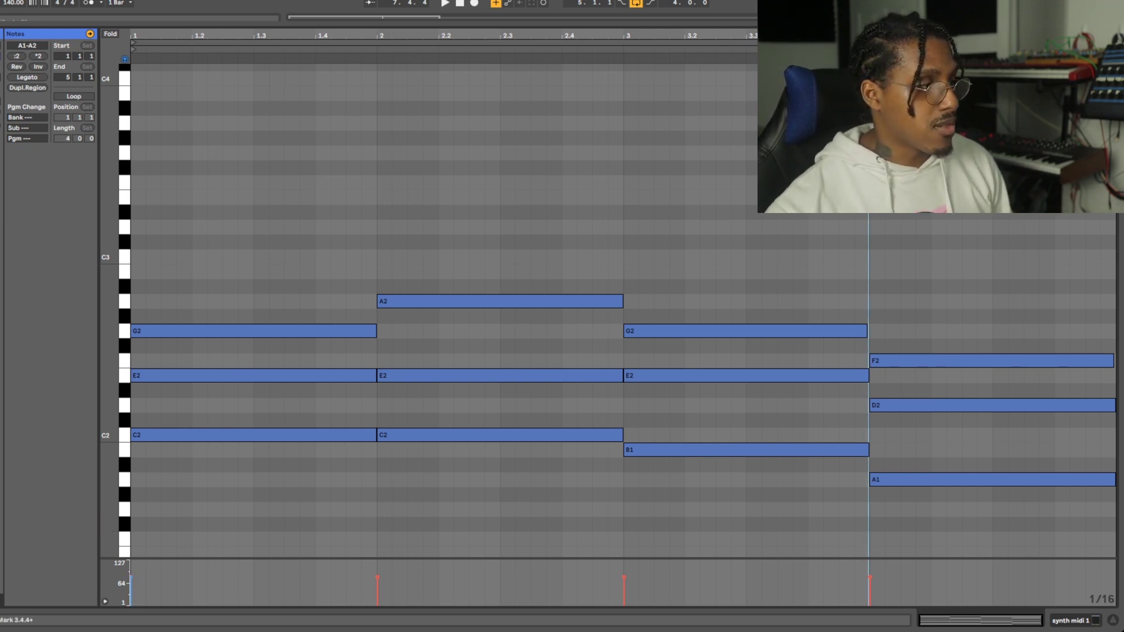
Play back the voice-led chord progression
key("space")
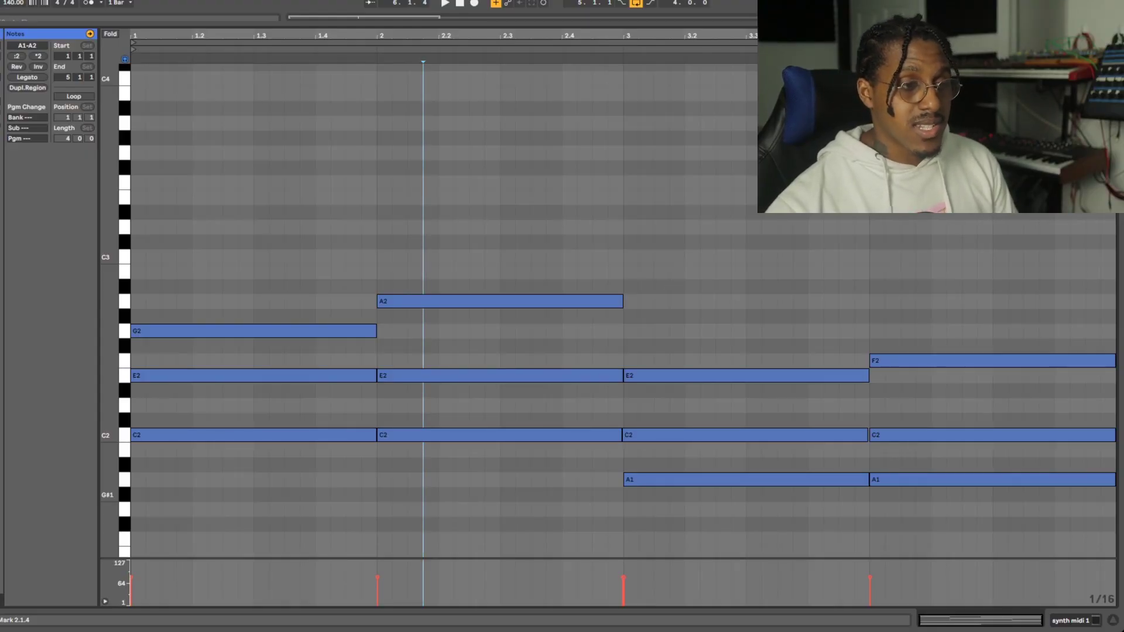
key("space")
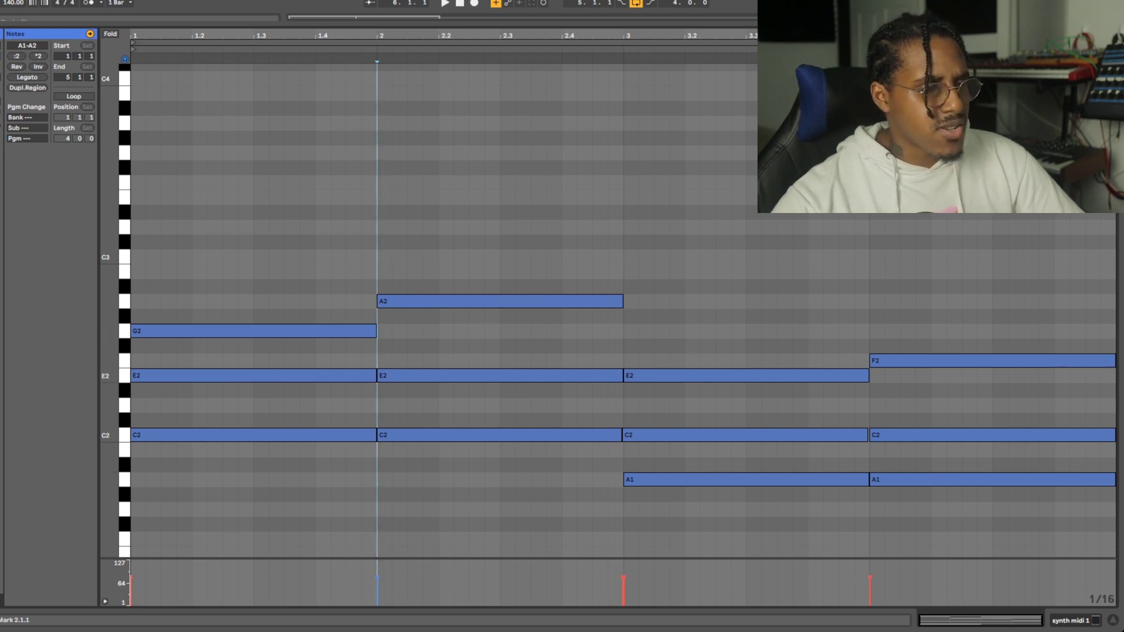
Compare the note positions of all four chords by marking each chord as a group
left_click_drag(241, 238, 241, 448)
left_click_drag(781, 508, 781, 341)
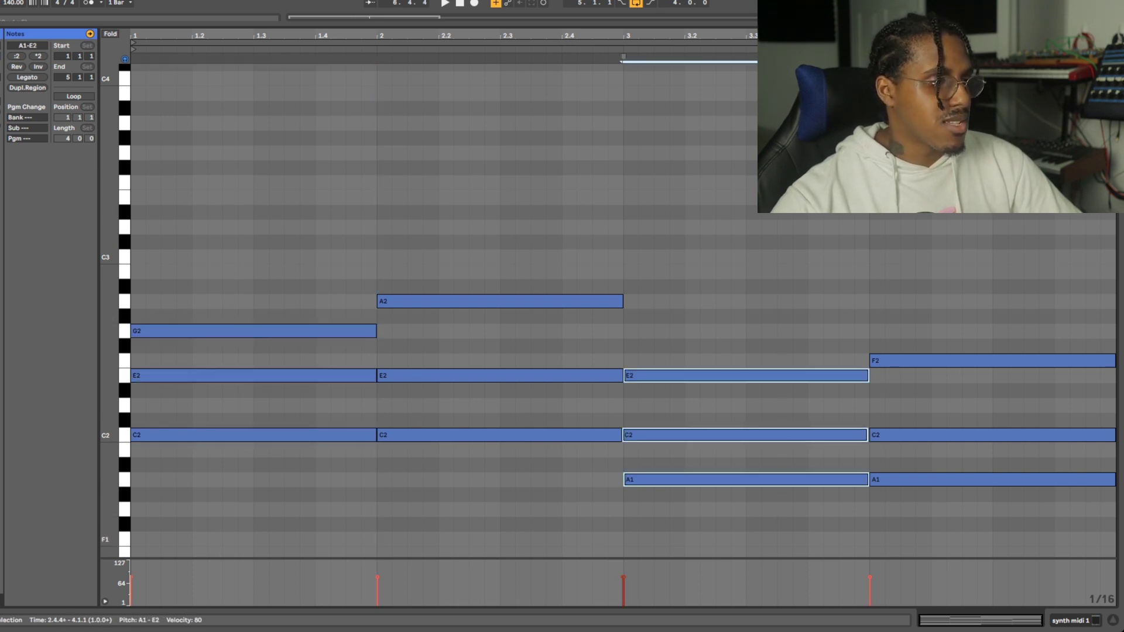
left_click_drag(487, 167, 505, 465)
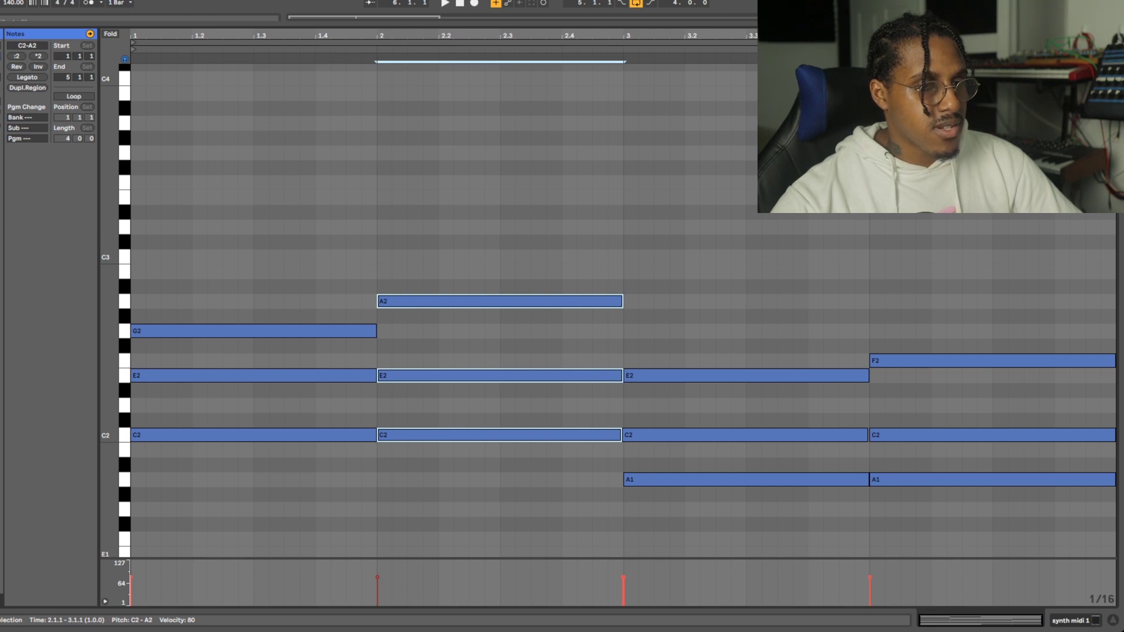
left_click_drag(997, 222, 997, 497)
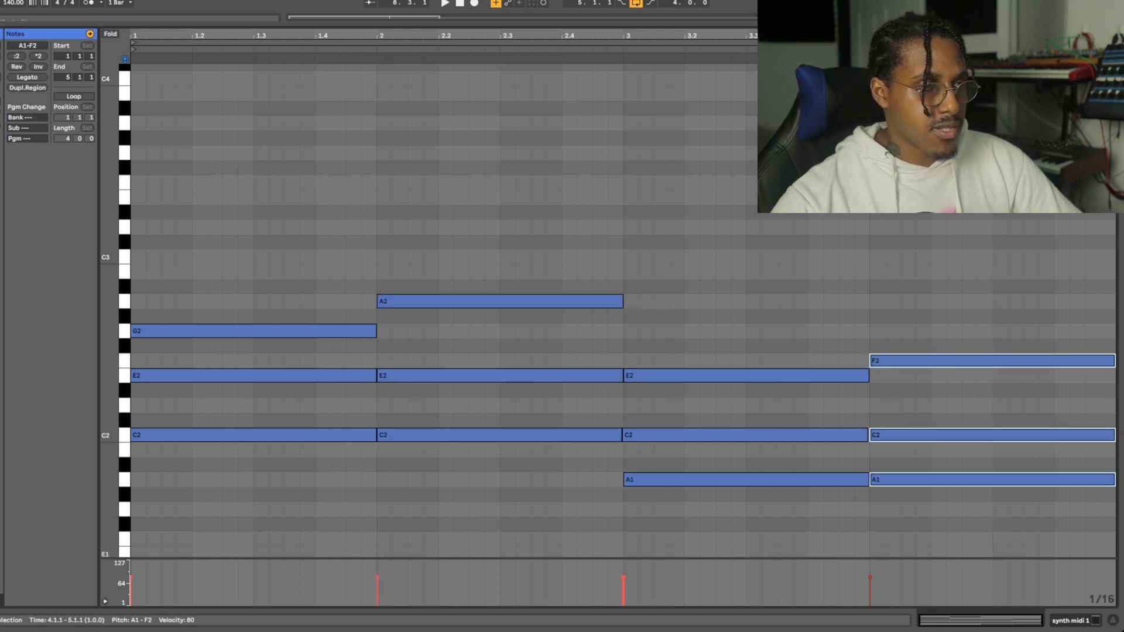
left_click(608, 258)
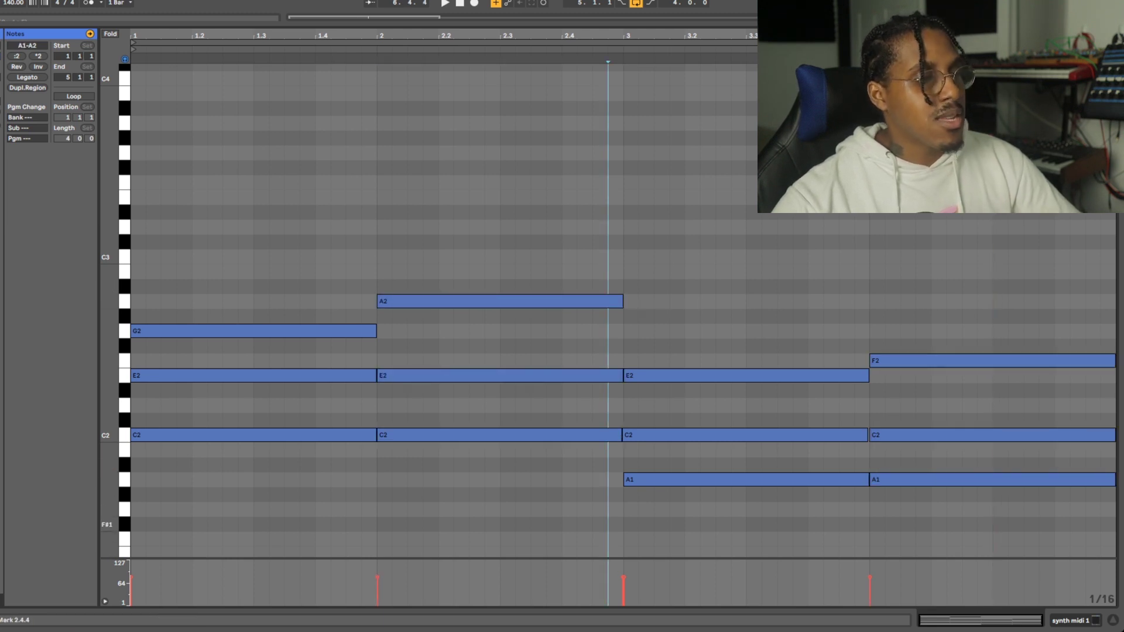
Try the first two chords three semitones lower and return them to their original pitch
left_click_drag(592, 474, 133, 220)
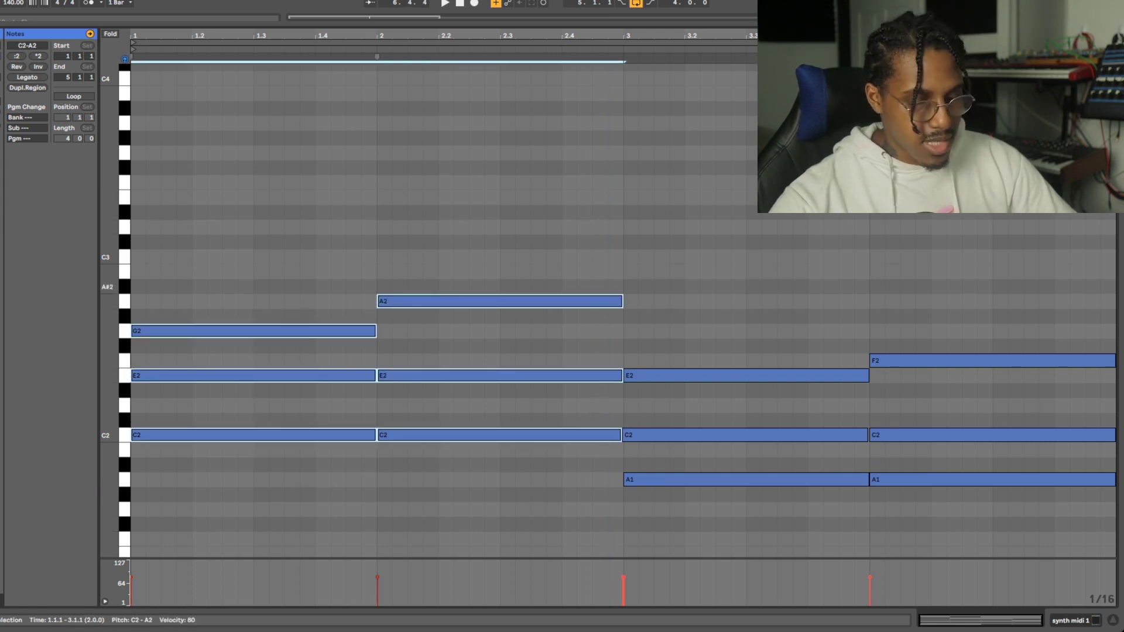
key("Down")
key("Down")
key("Down")
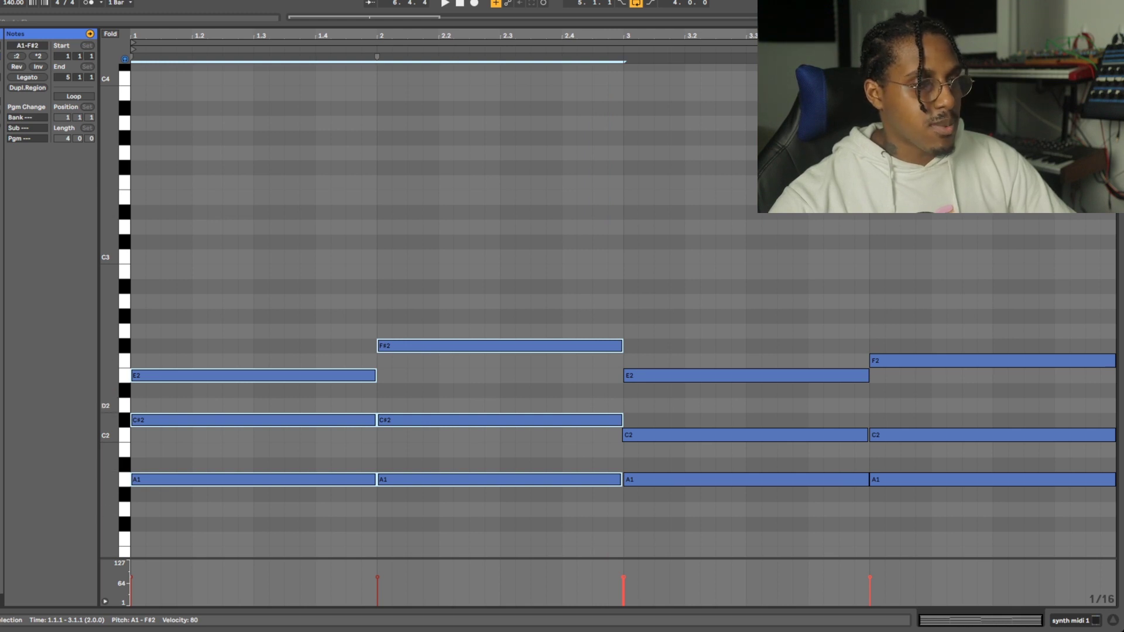
key("Up")
key("Up")
key("Up")
left_click(472, 478)
left_click(439, 346)
Trace the top-note melody across the four chords by selecting G2, A2, E2 and F2 in order
left_click(352, 331)
left_click(422, 301)
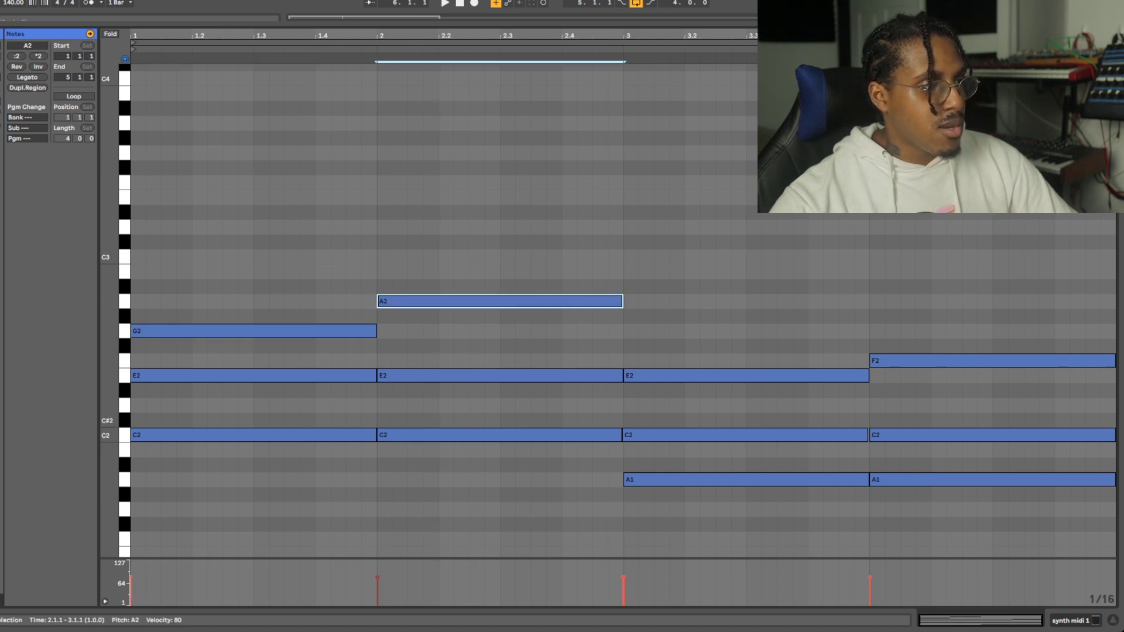
left_click(351, 330)
left_click(422, 301)
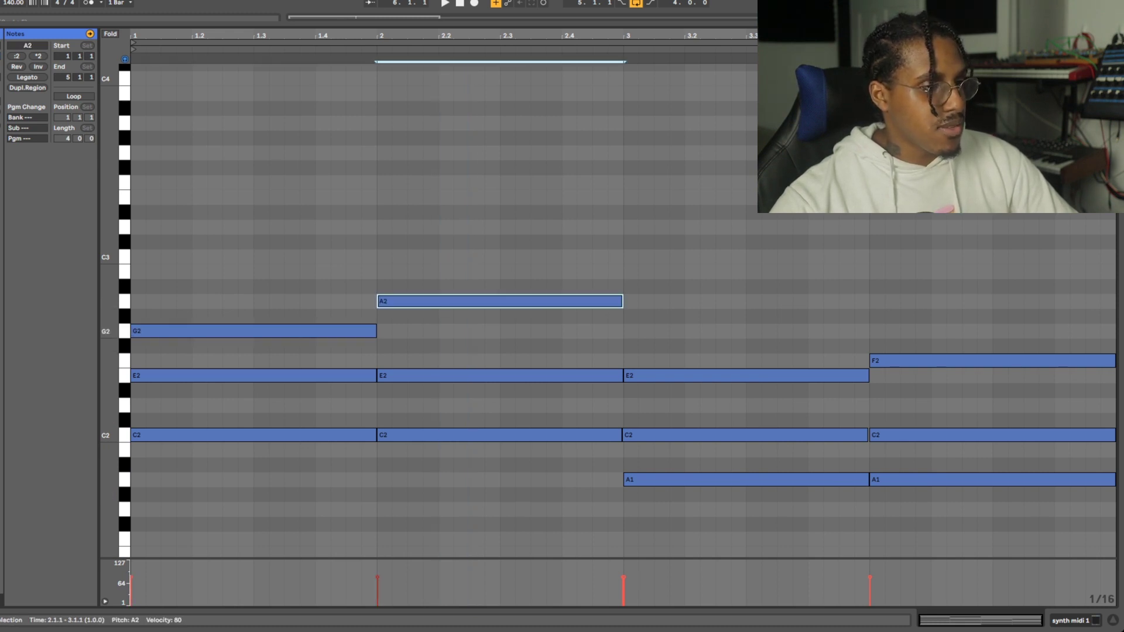
left_click(673, 376)
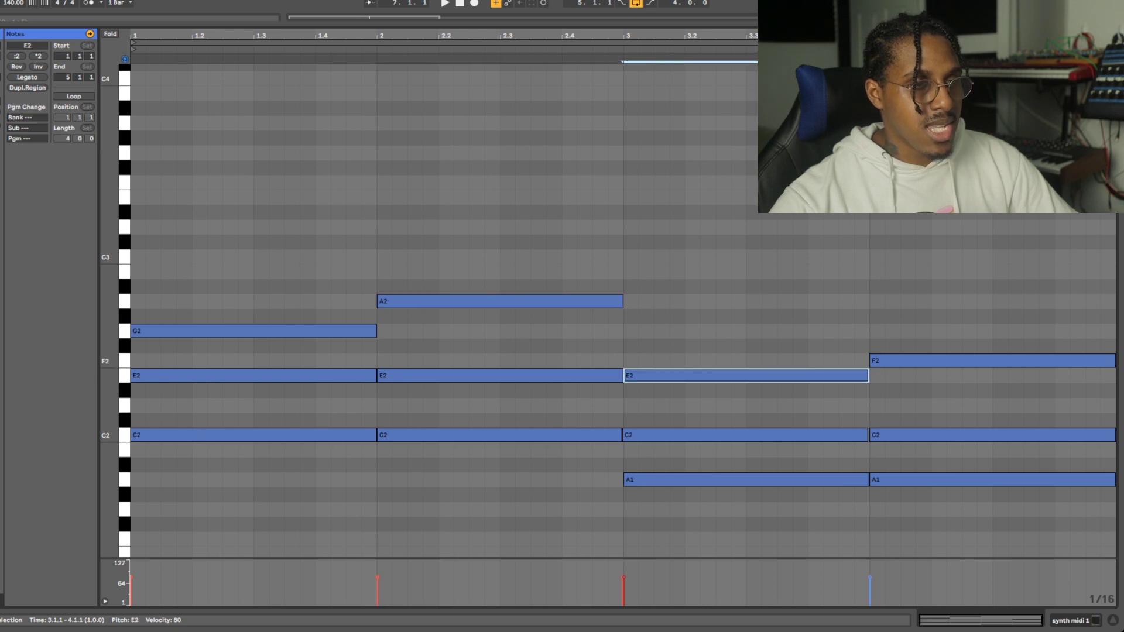
left_click(934, 361)
left_click(253, 331)
left_click(499, 301)
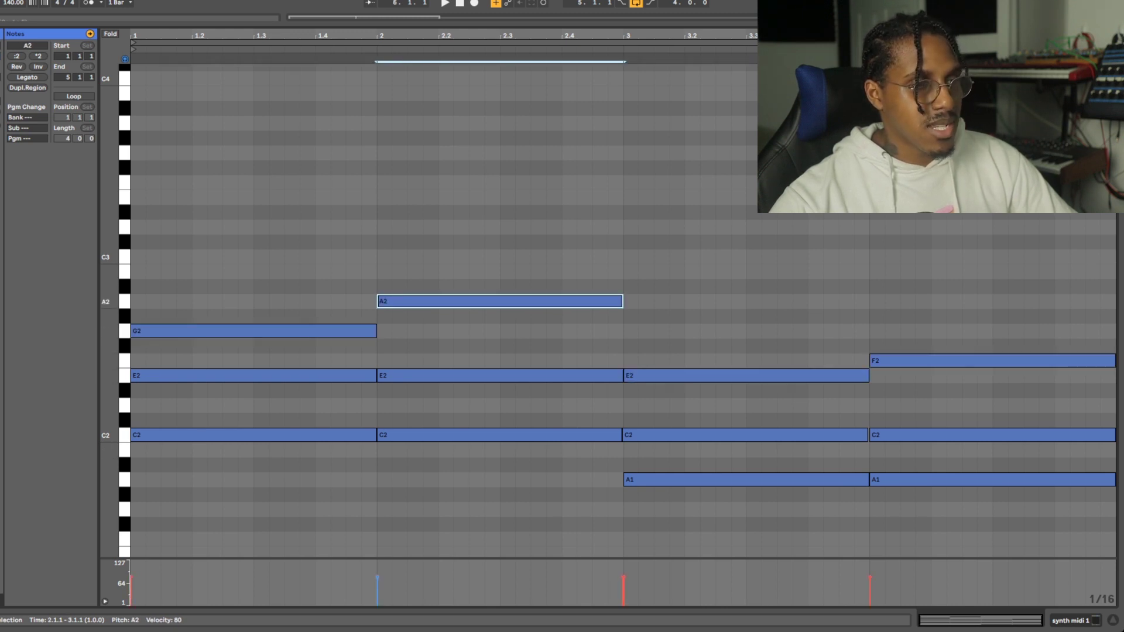
left_click(746, 375)
left_click(992, 360)
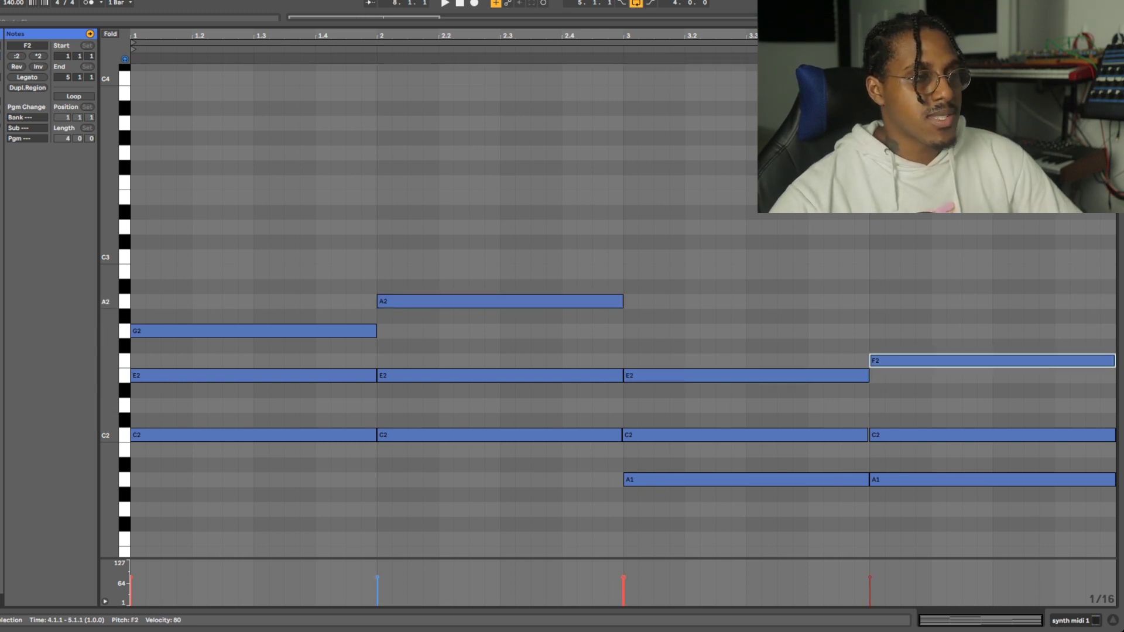
Trace the progression's top line once more through G2, A2 and E2 to the F2 of the fourth chord
left_click_drag(299, 333, 326, 467)
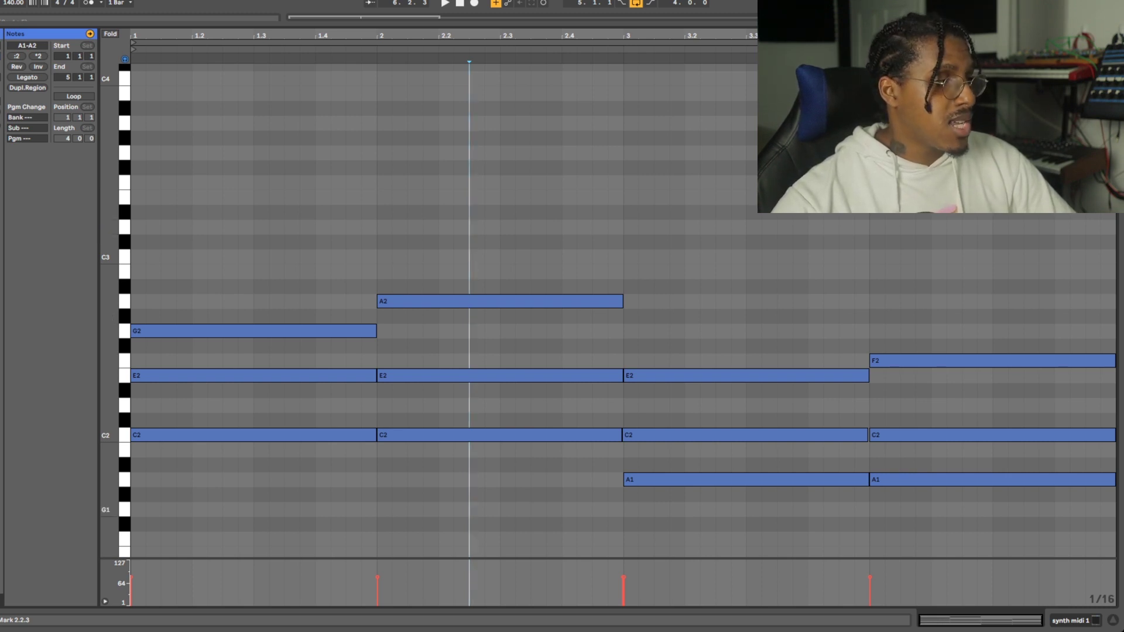
left_click(329, 330)
left_click(456, 301)
left_click(744, 375)
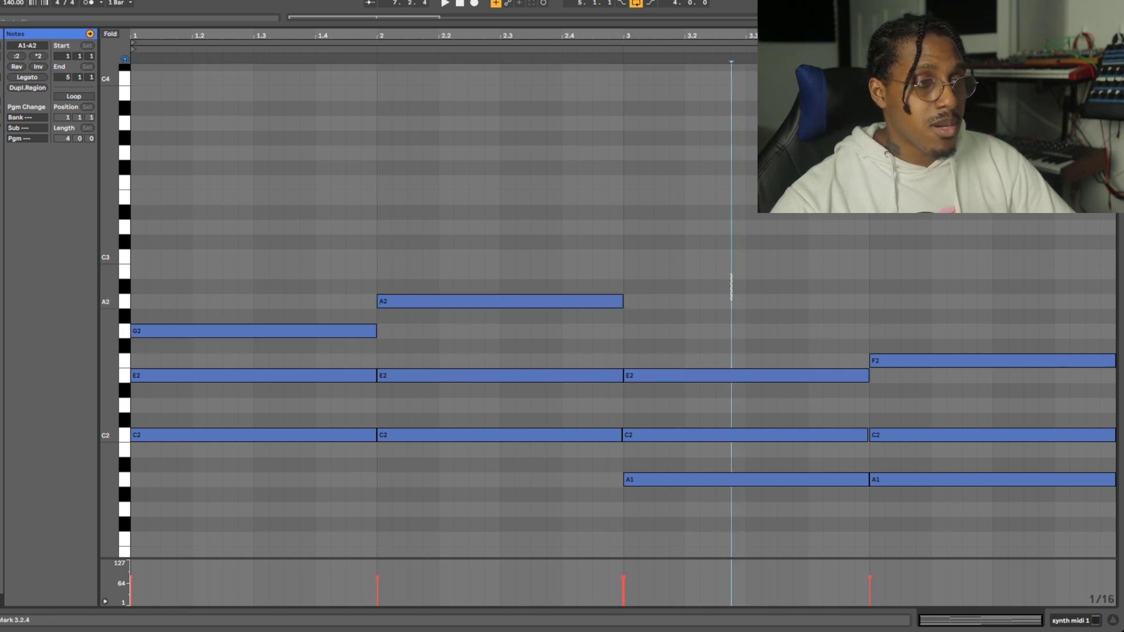
left_click_drag(961, 306, 994, 405)
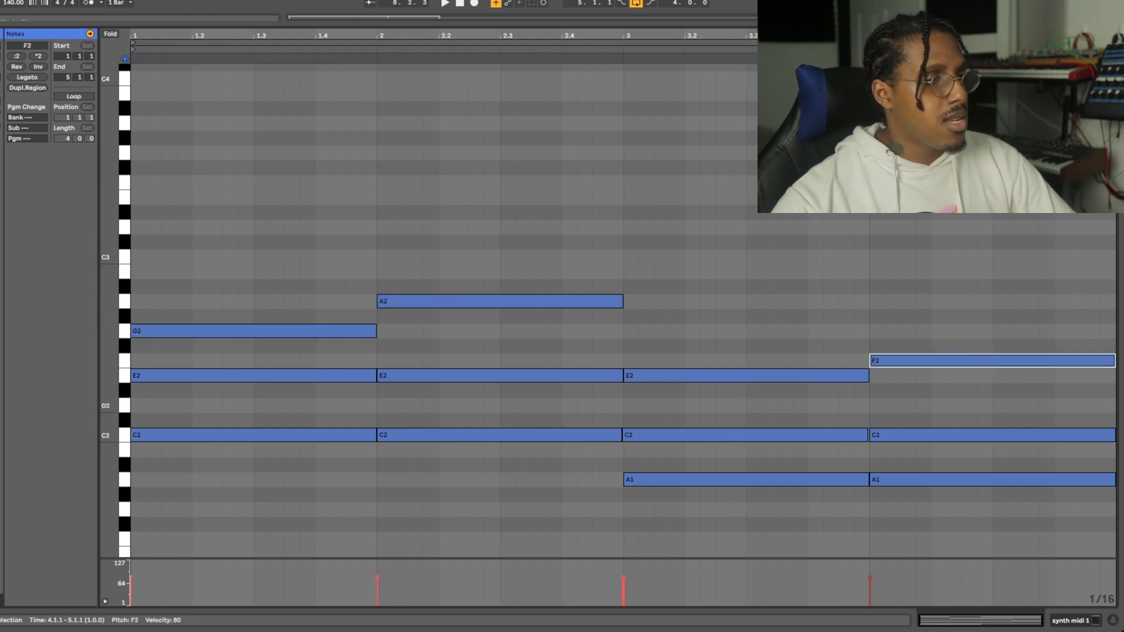
Compare the top notes G2 and A2 of the first two chords with the upper and lower notes of the last two
left_click_drag(395, 263, 307, 339)
left_click_drag(747, 316, 901, 437)
left_click(922, 498)
left_click_drag(922, 498, 777, 419)
left_click(687, 286)
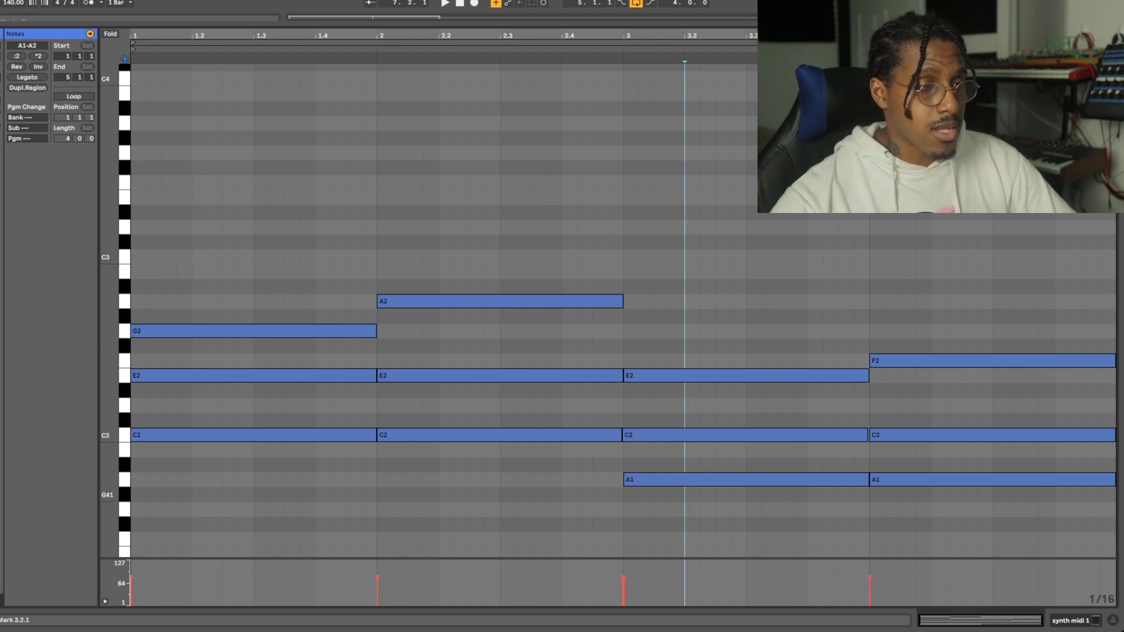
left_click(576, 509)
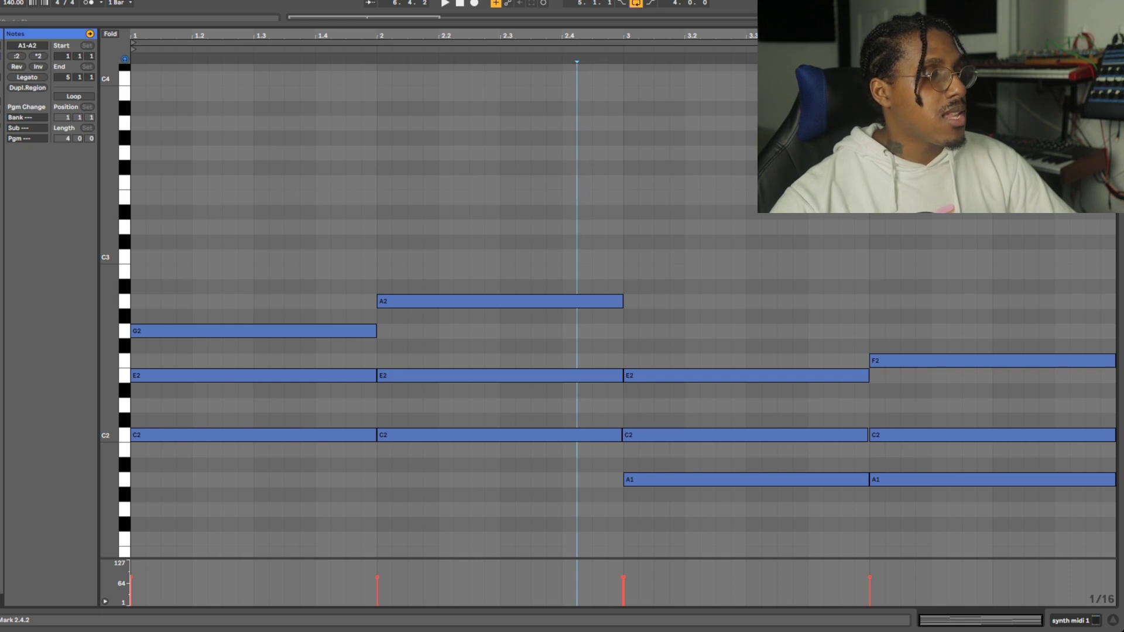
Examine the chord transitions by marking the first two chords, the last two, and the middle two as groups
left_click_drag(550, 230, 326, 513)
left_click_drag(995, 550, 790, 313)
left_click_drag(670, 527, 572, 288)
left_click(654, 331)
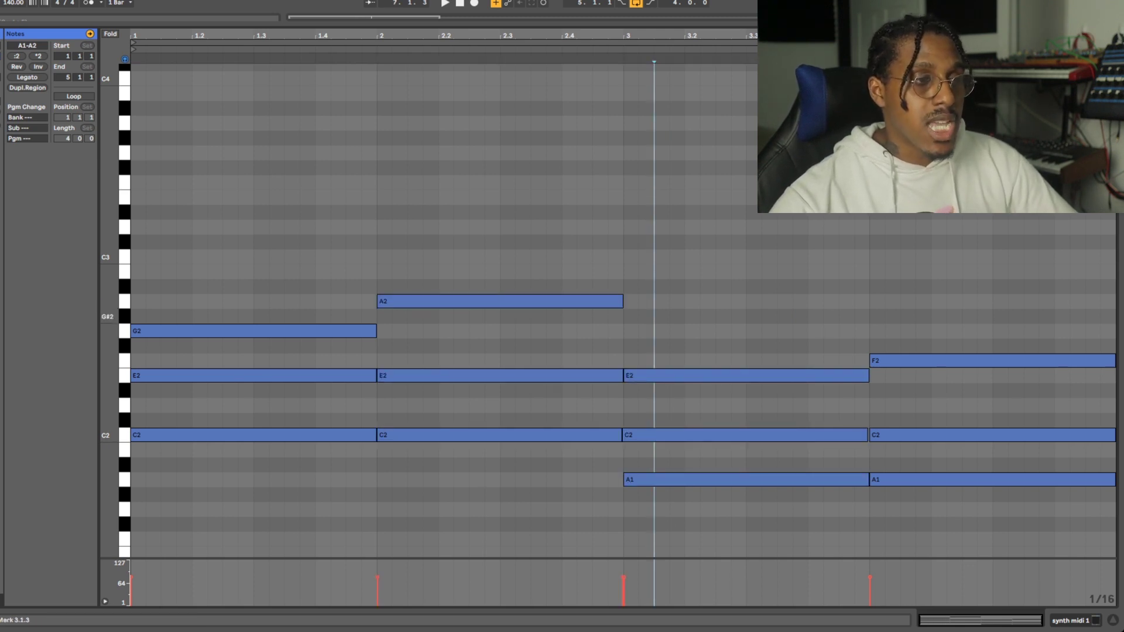
Review each transition again, marking neighbouring chord pairs in full and the top-note pairs E2–F2 and G2–A2
left_click_drag(838, 310, 913, 419)
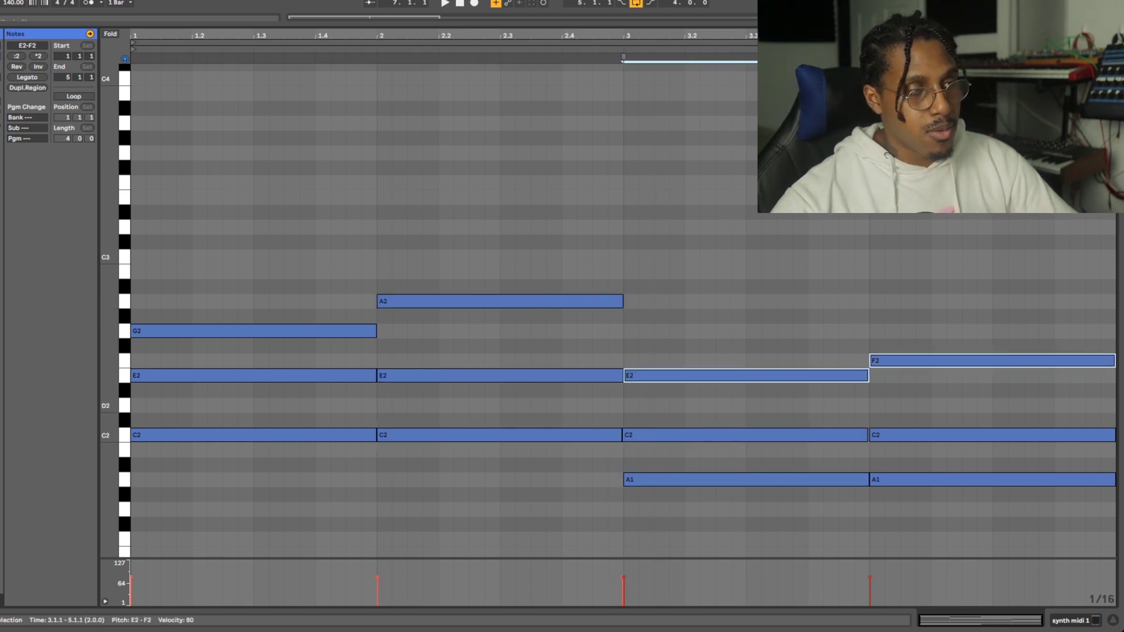
left_click(562, 510)
left_click_drag(621, 495, 334, 248)
left_click_drag(758, 286, 948, 486)
left_click_drag(673, 527, 534, 275)
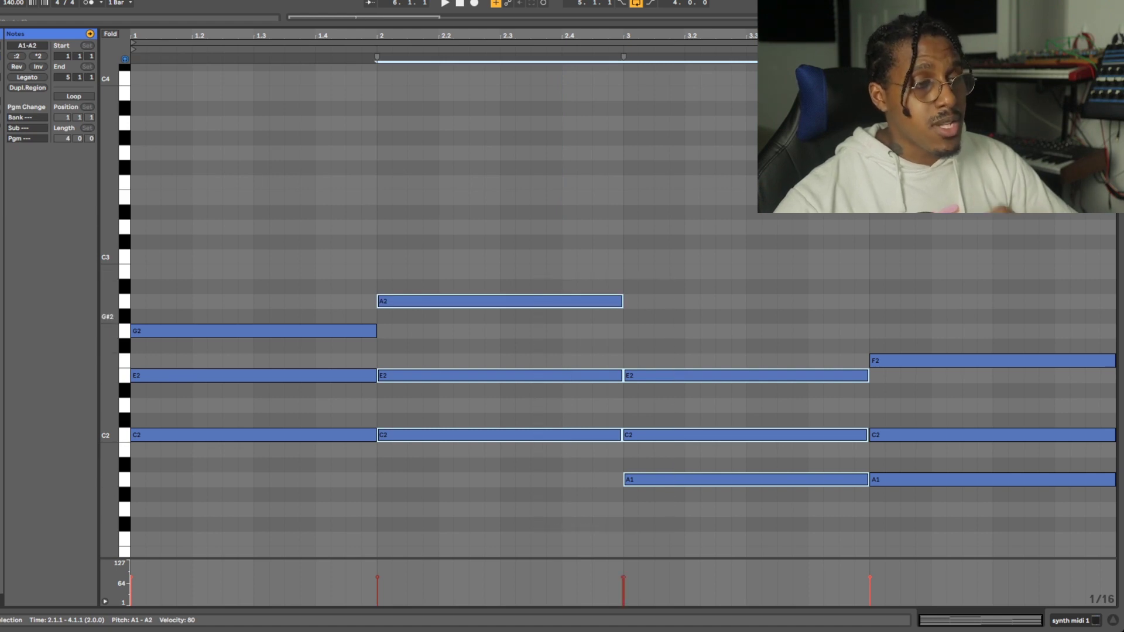
left_click_drag(736, 322, 871, 373)
left_click_drag(300, 258, 435, 329)
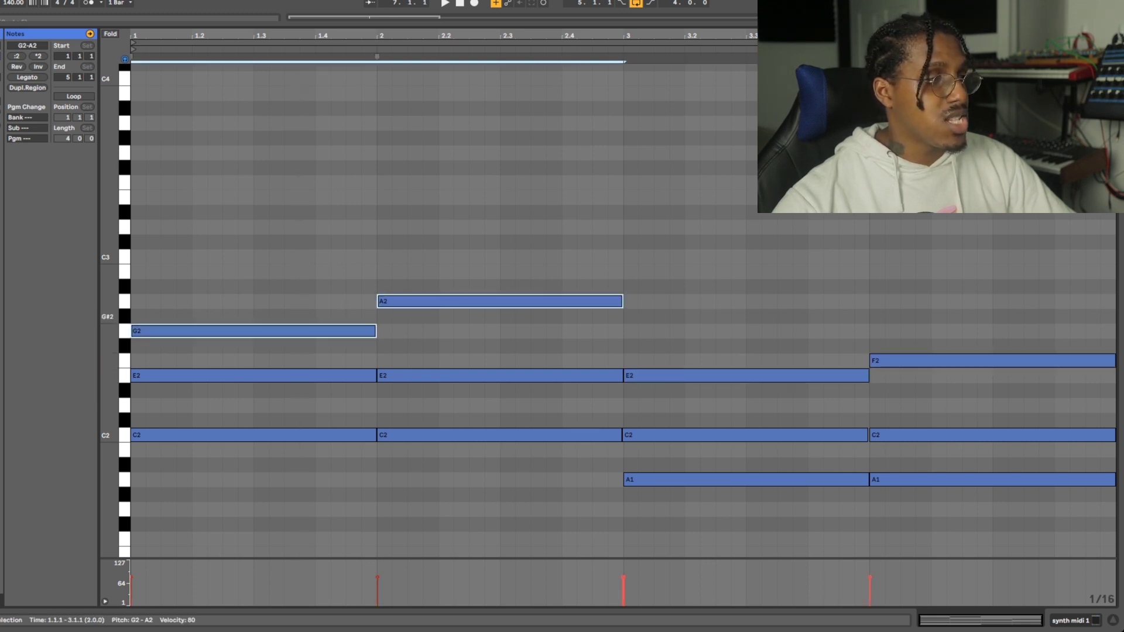